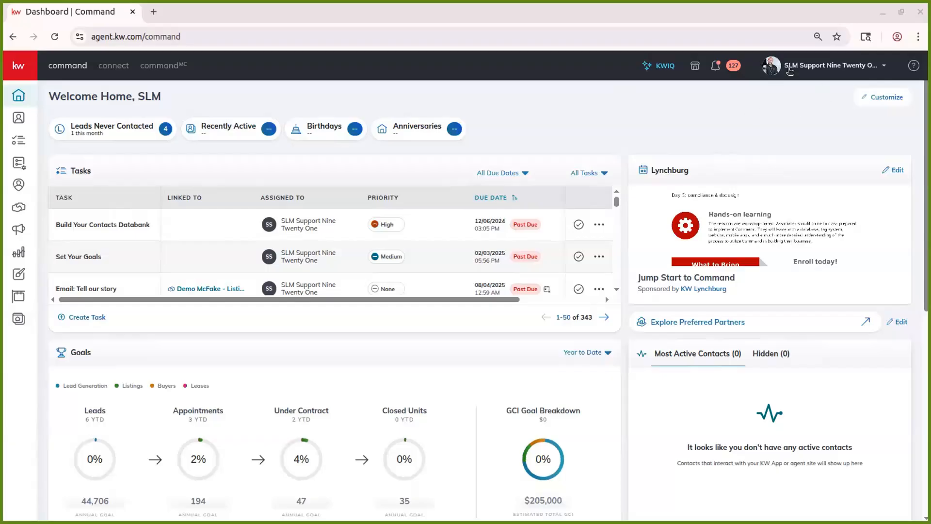
- Review the connected applications in the account settings, including Lone Wolf, and return to the Command home page
click(810, 72)
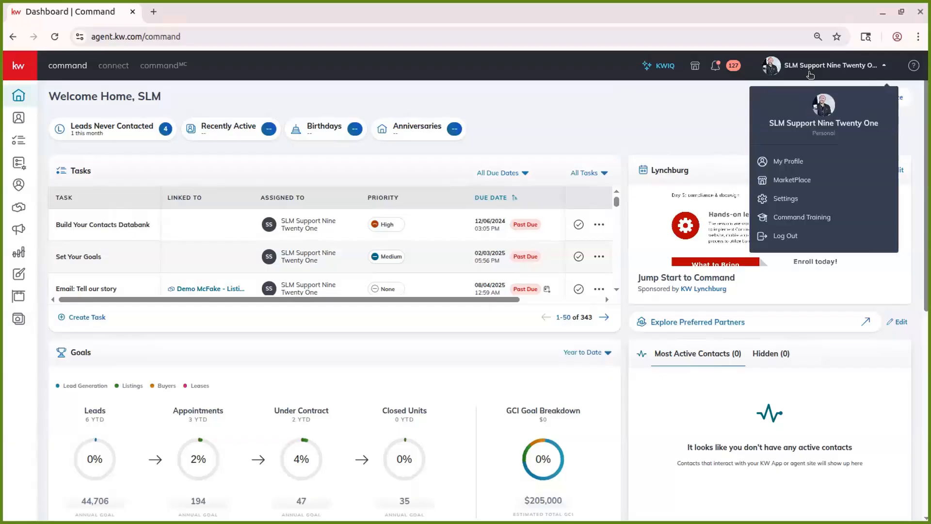
click(778, 199)
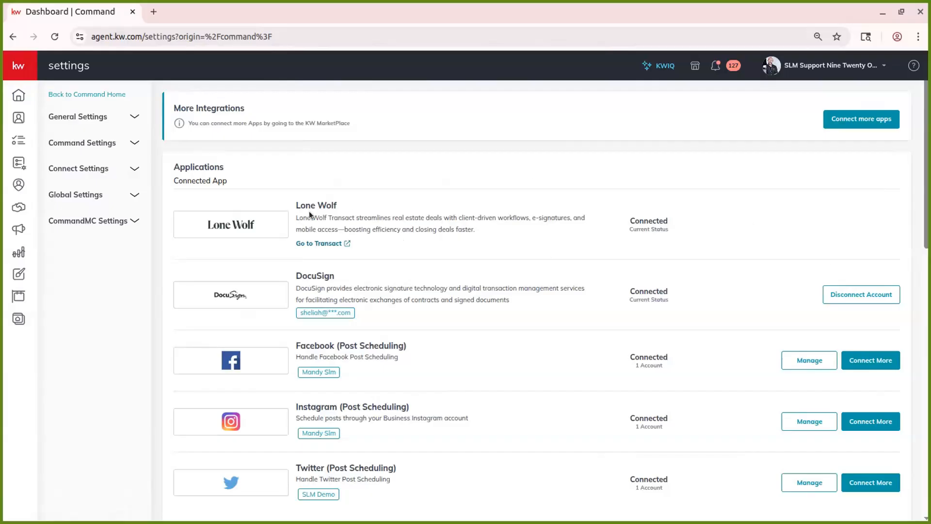
click(10, 97)
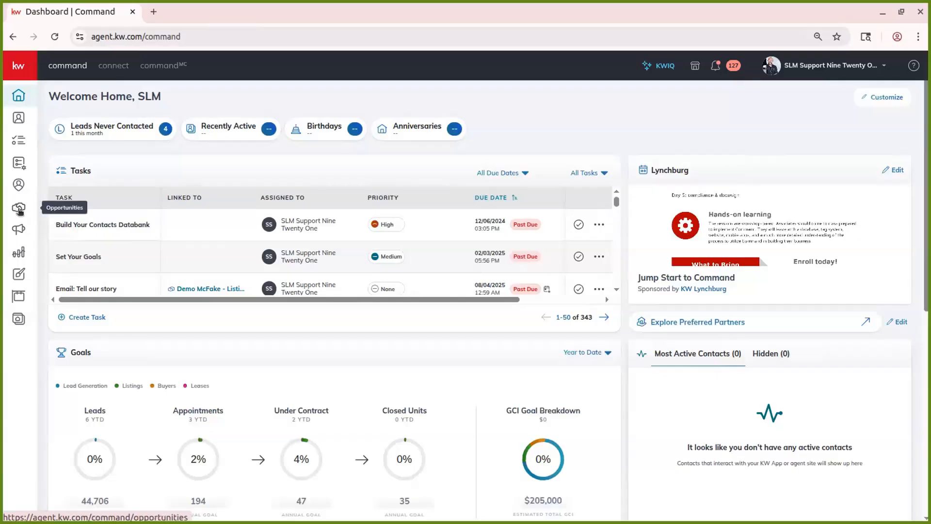
- Open the documents of the Example Contact - Listing opportunity from all opportunities and go to its transaction in Transact
click(18, 209)
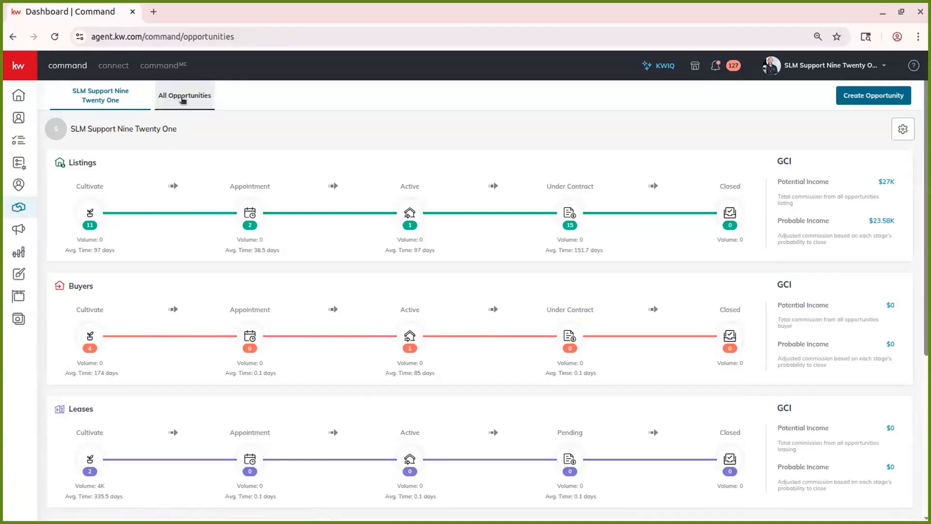
click(183, 100)
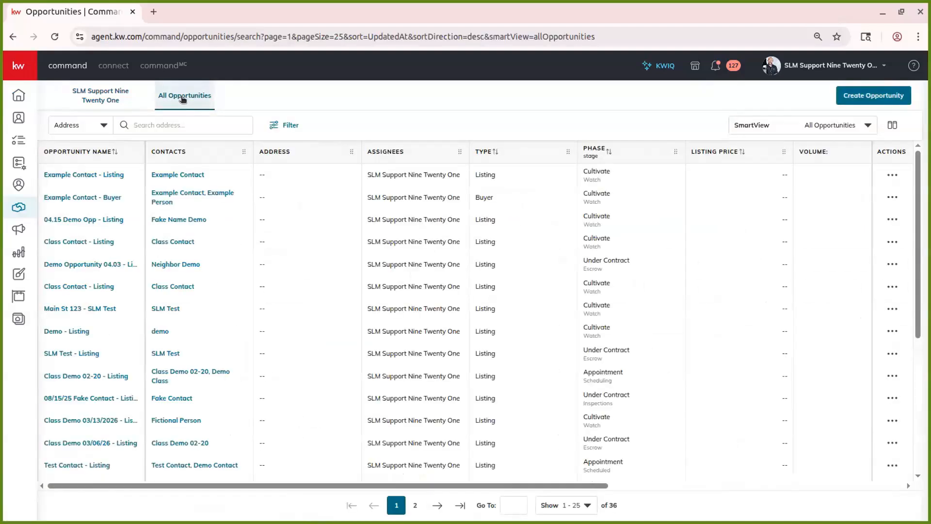
click(122, 98)
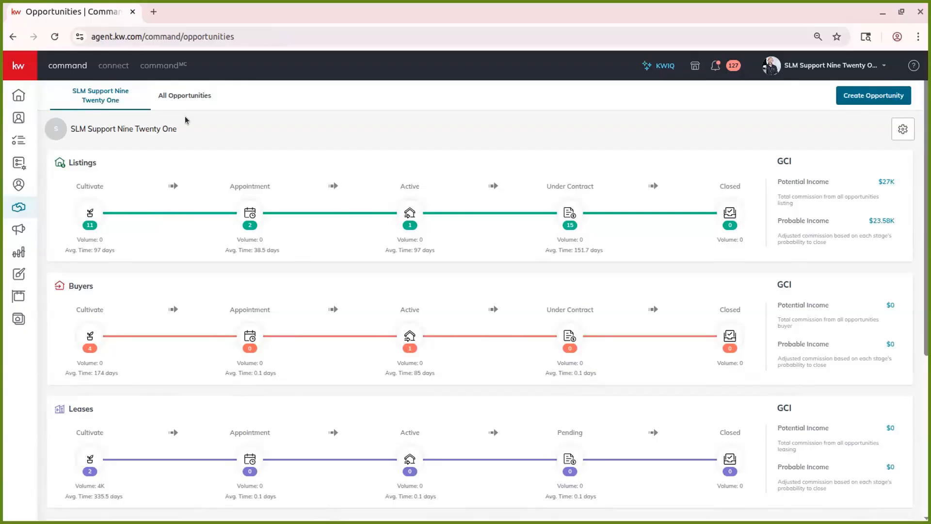
click(173, 98)
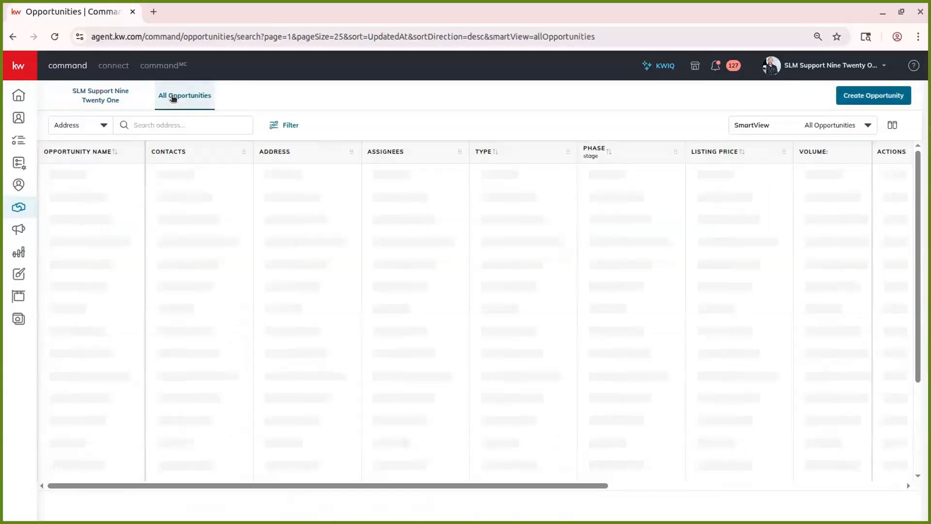
click(85, 175)
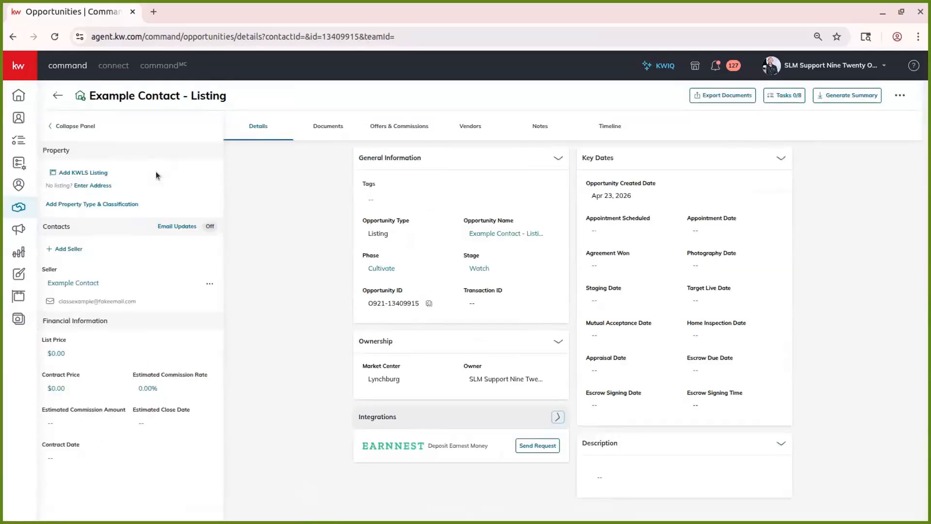
click(328, 128)
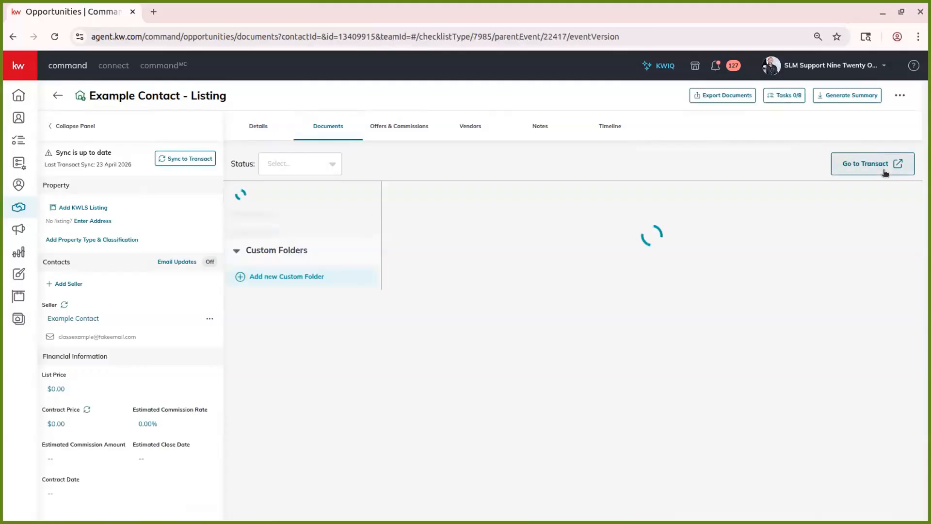
click(866, 163)
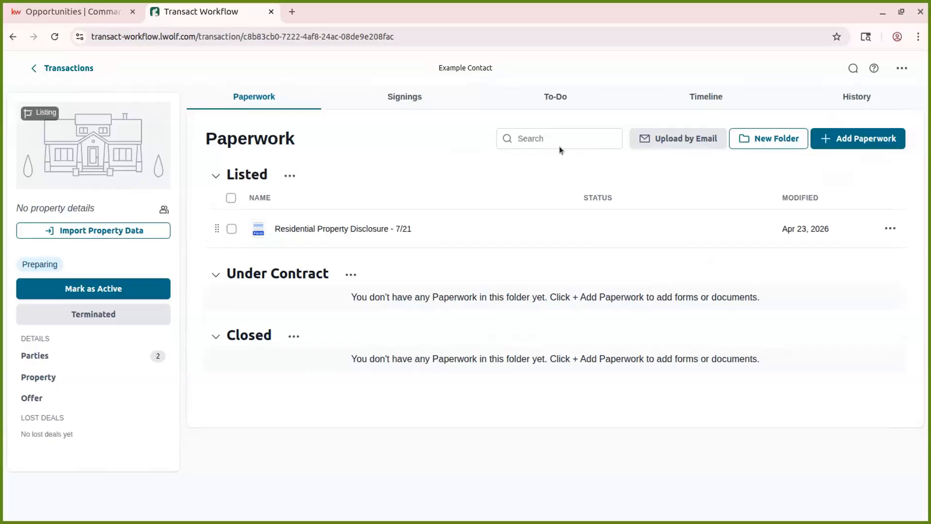
- Start adding paperwork to the transaction and review the available form libraries, keeping Lynchburg Association of REALTORS selected
click(854, 141)
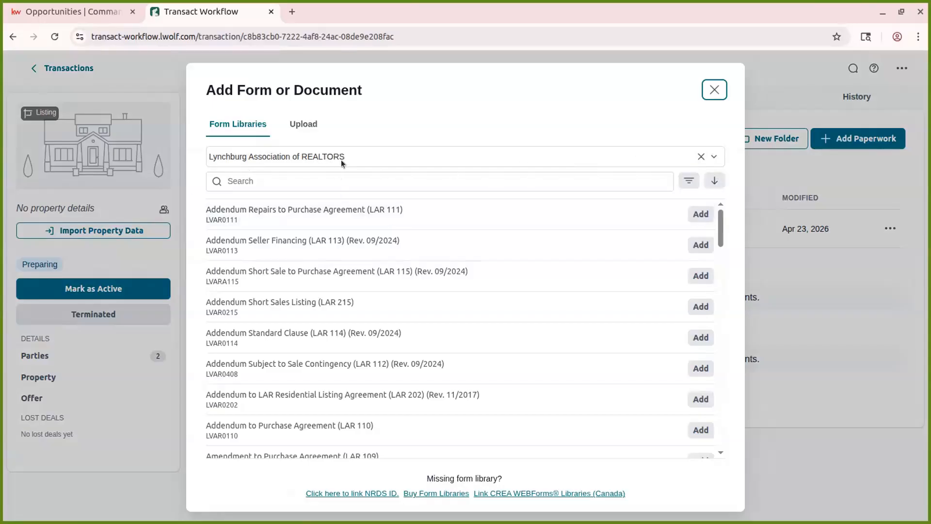
click(284, 153)
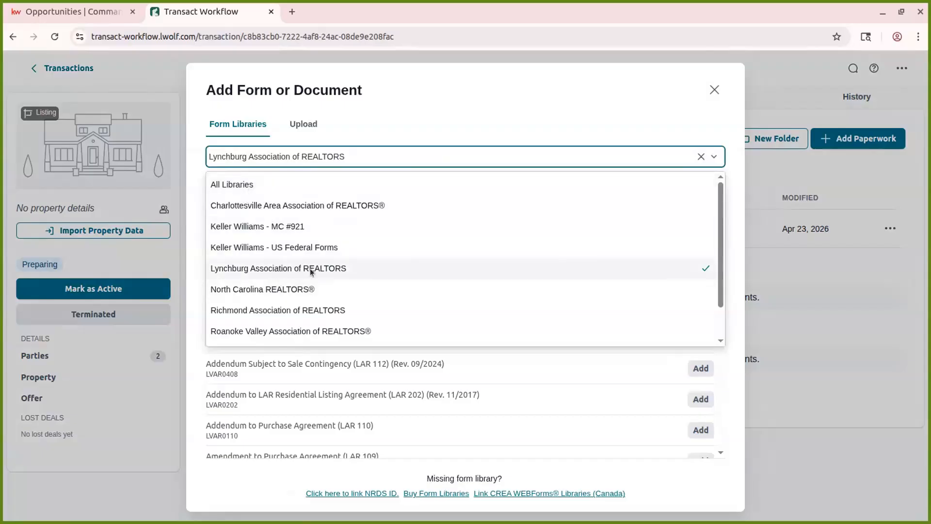
scroll(310, 269, down, 1)
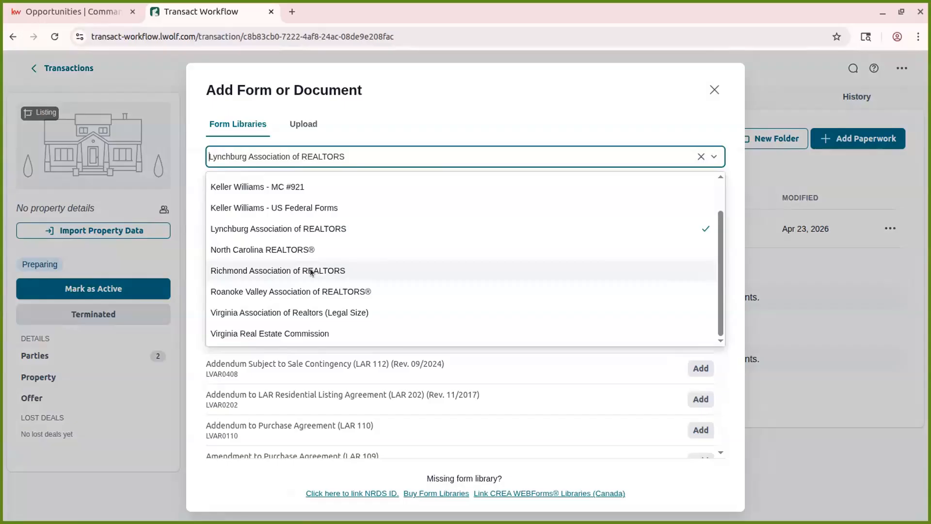
scroll(310, 269, up, 1)
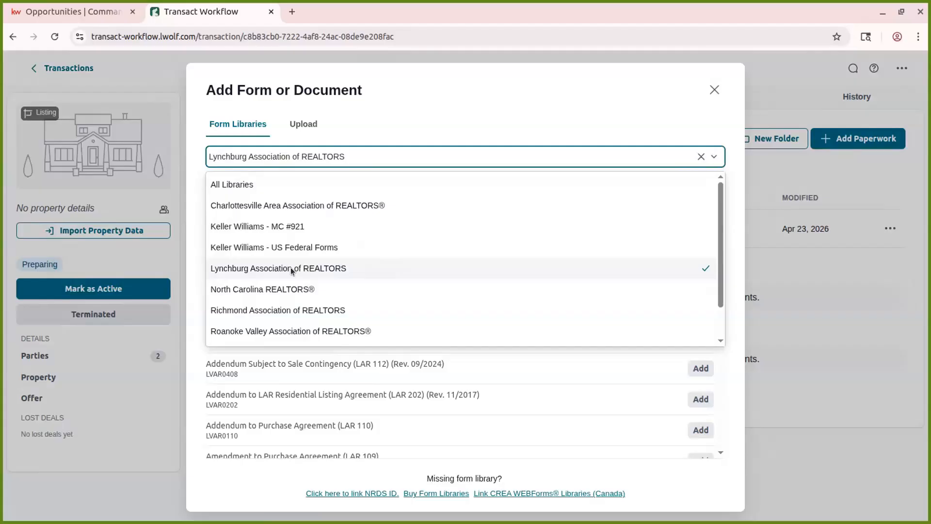
scroll(291, 267, down, 1)
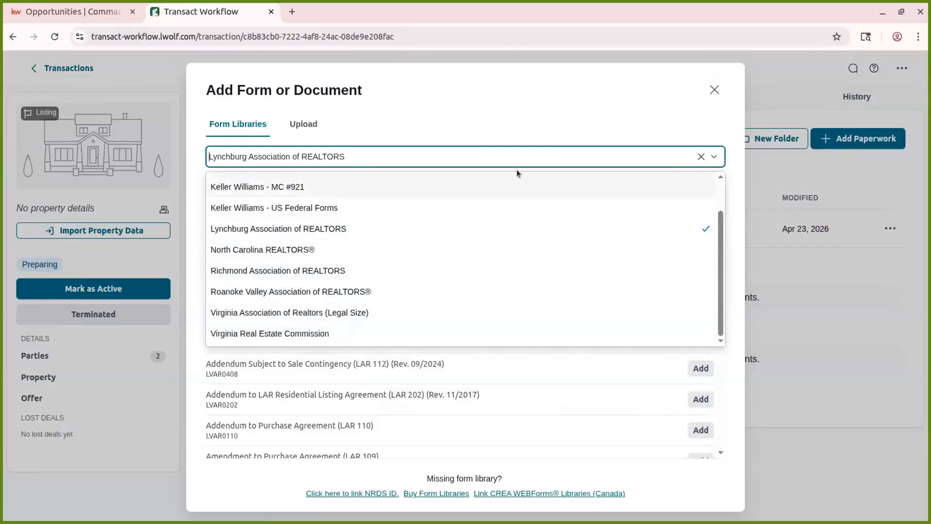
scroll(409, 256, up, 1)
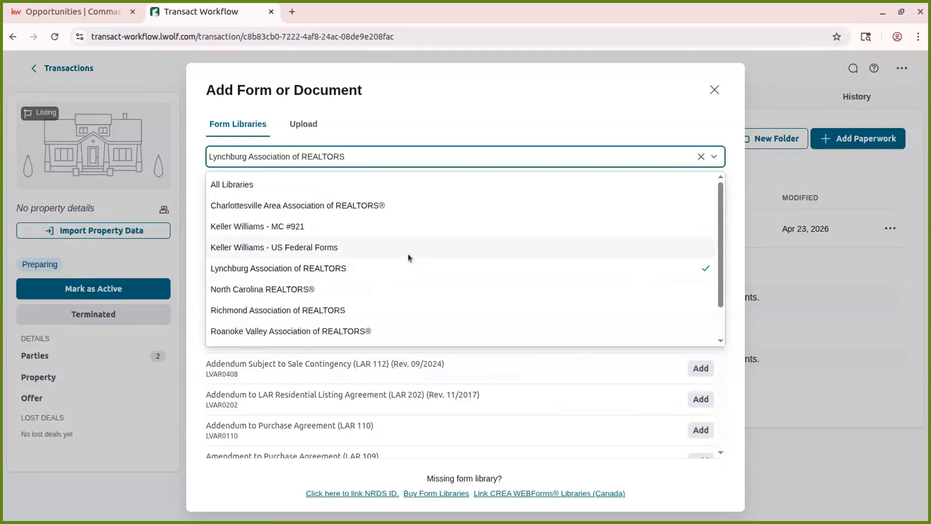
click(420, 127)
- Search the forms for "listing", add Addendum to LAR Residential Listing Agreement (LAR 202), and file it in the Listed folder
click(330, 179)
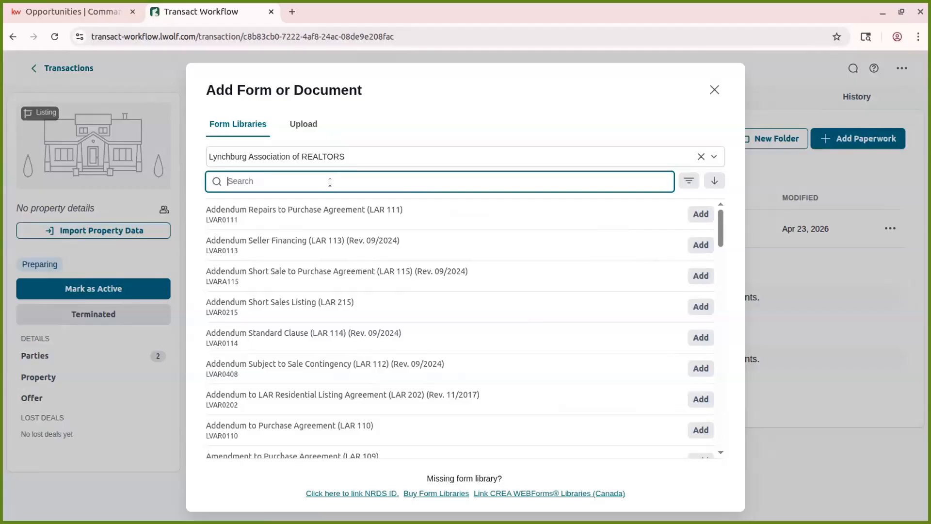
text(listing)
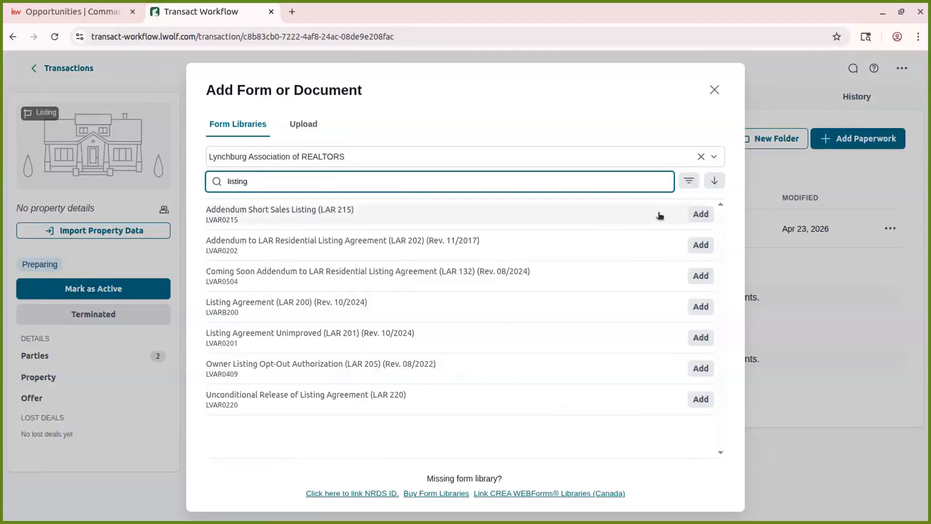
click(704, 245)
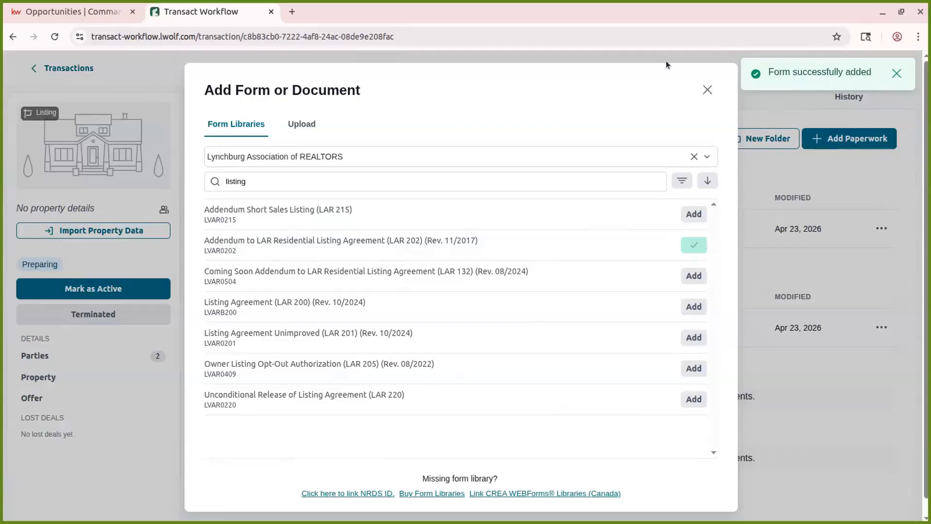
click(706, 90)
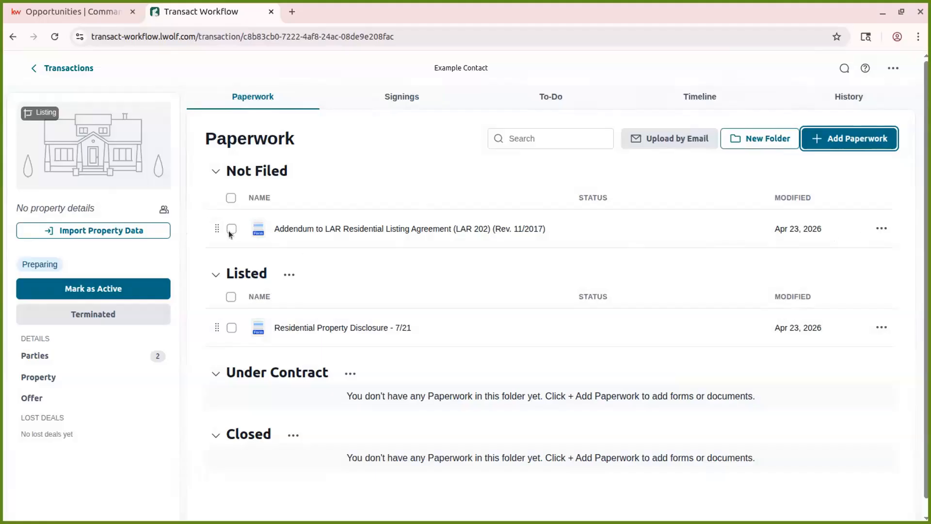
drag(217, 228, 228, 290)
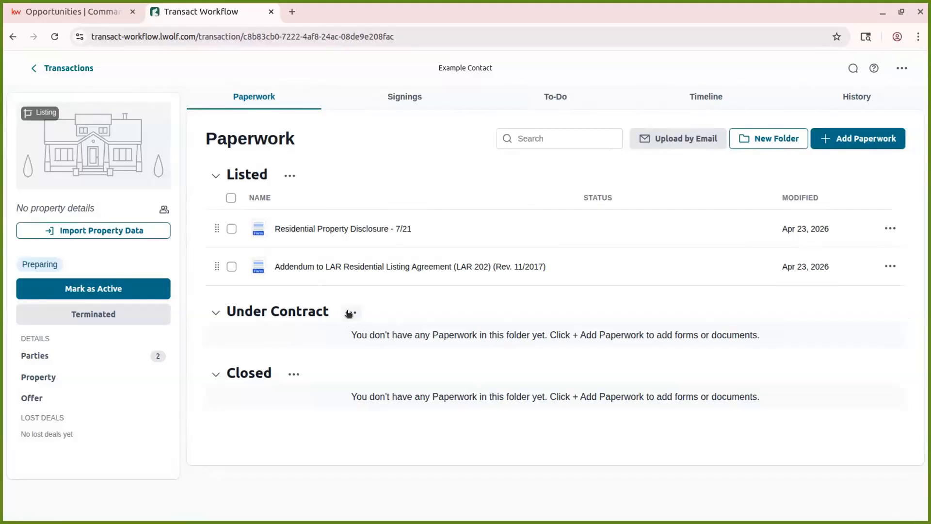
- Look at the Listed folder's options and its way of adding paperwork directly, without adding a form
click(290, 176)
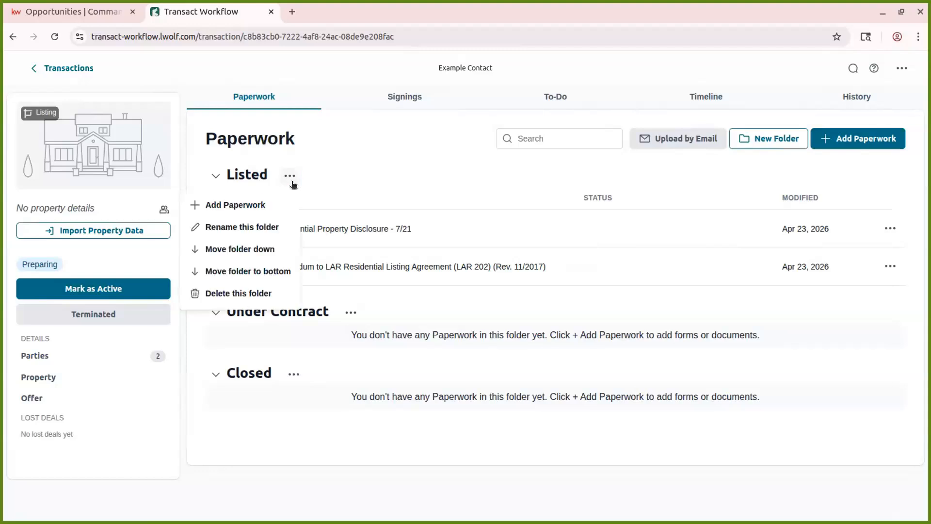
click(257, 204)
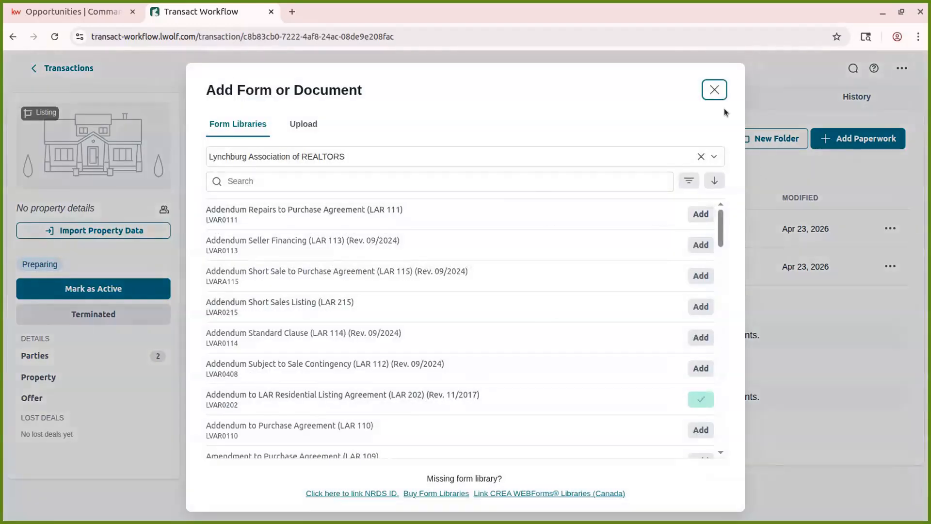
click(716, 89)
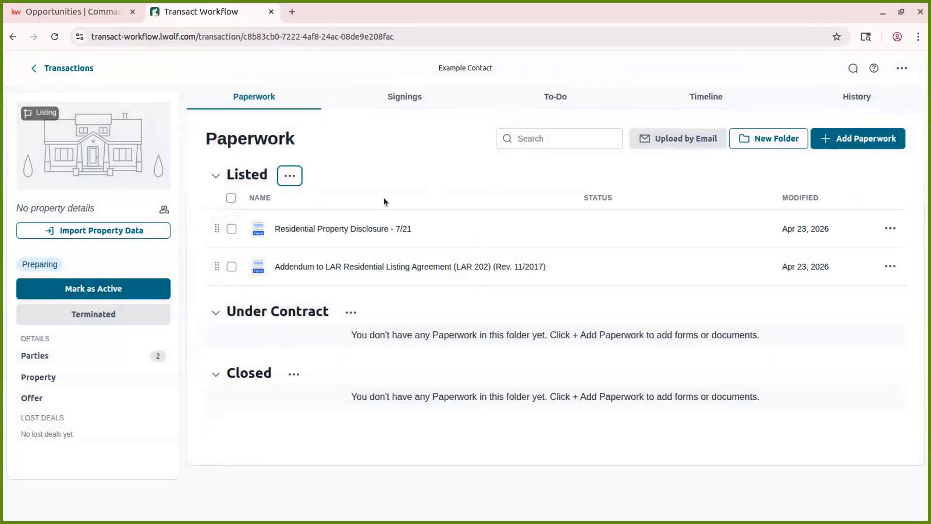
click(288, 181)
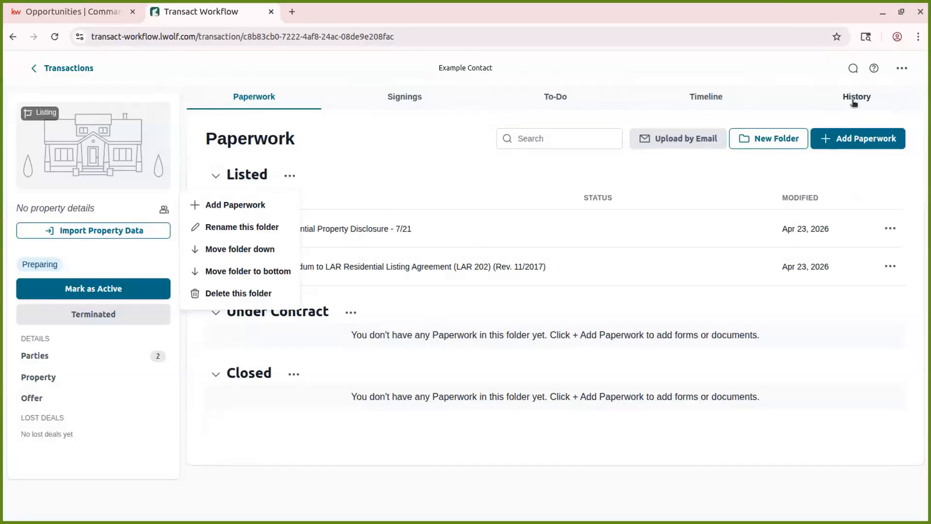
- Upload SLM Services Overview.pdf to the transaction's paperwork and file it in the Listed folder
click(842, 142)
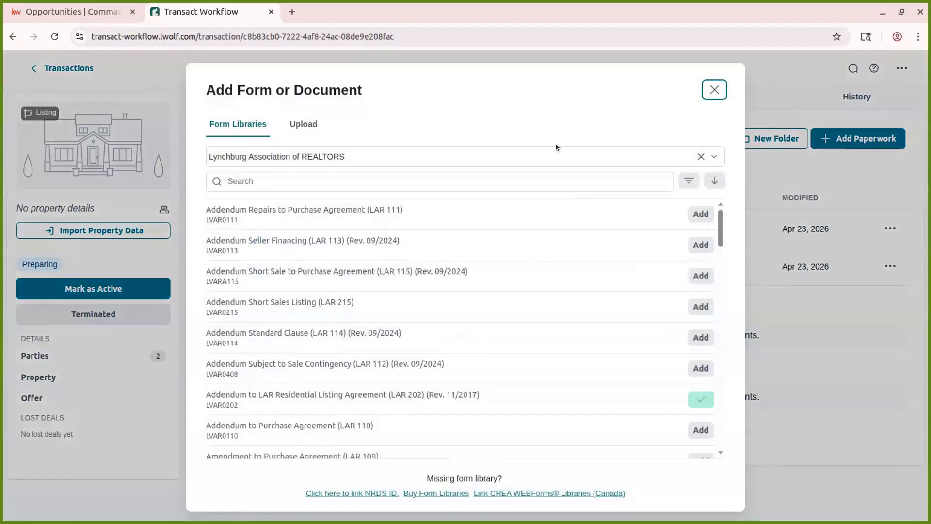
click(309, 125)
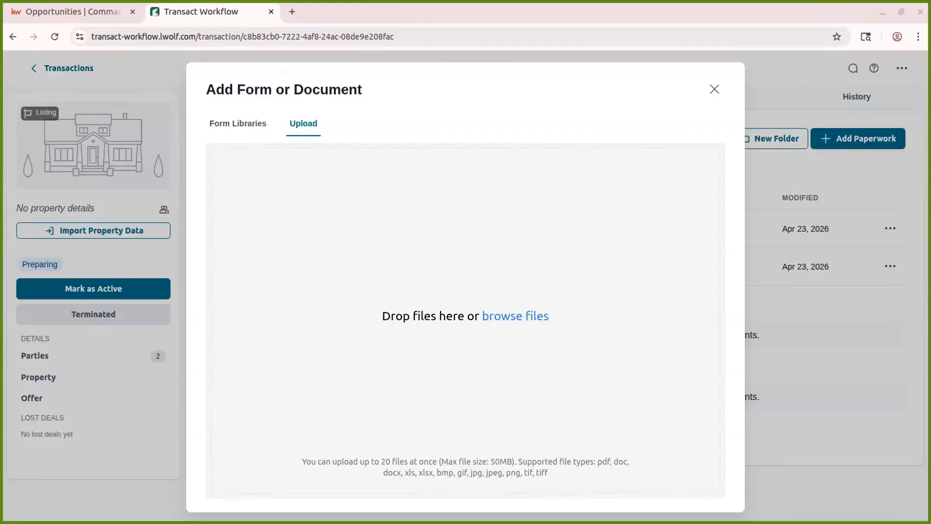
drag(228, 358, 395, 327)
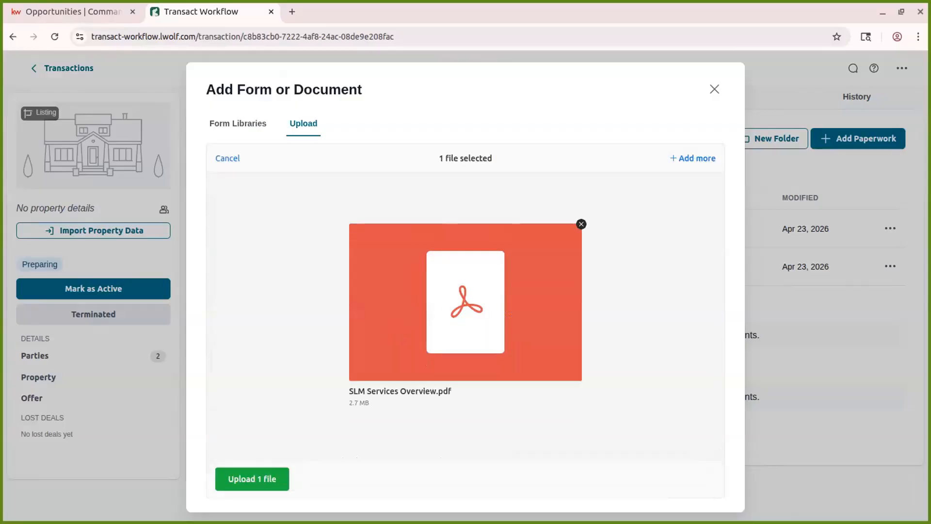
click(248, 480)
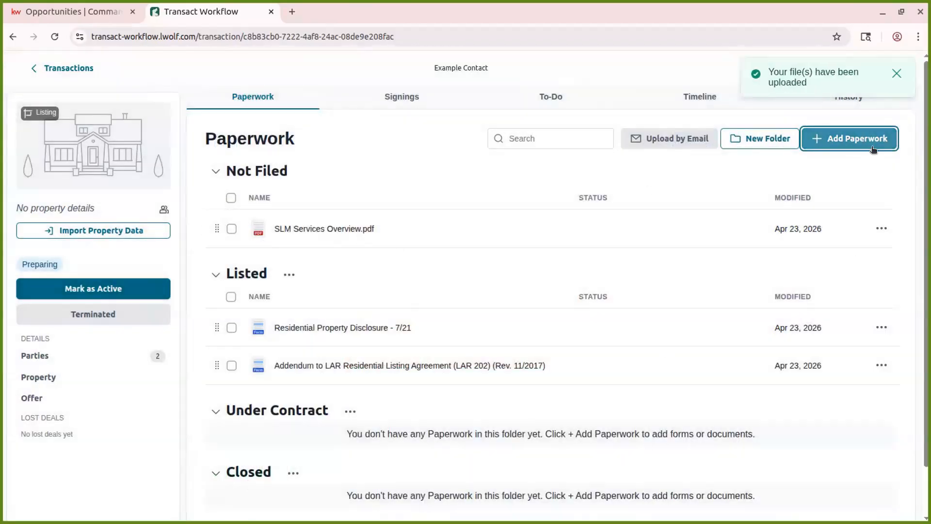
drag(214, 228, 218, 270)
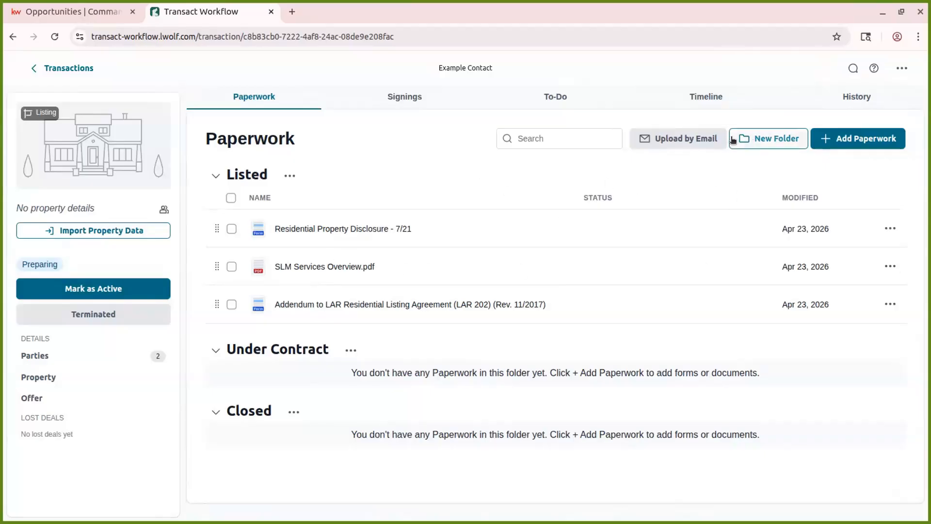
- Copy the transaction's personalized email address for uploading documents by email and close its dialog
click(693, 145)
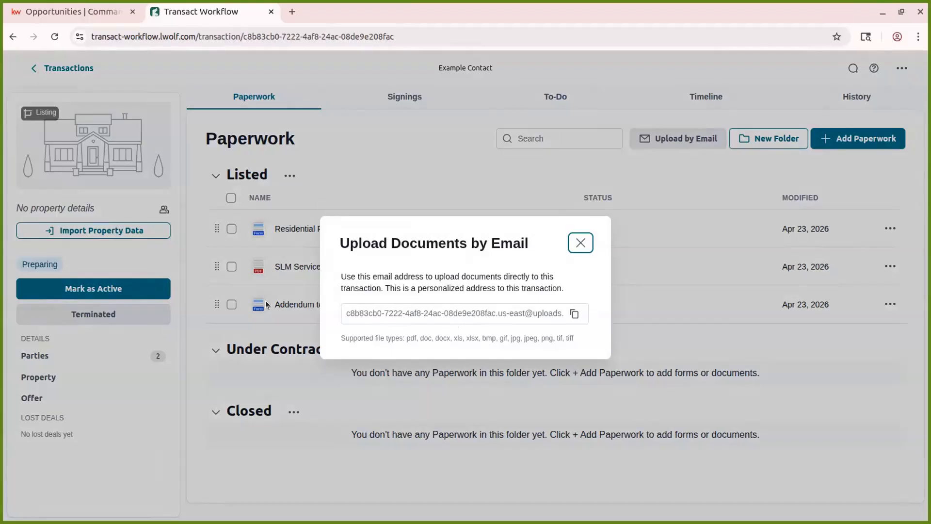
click(573, 314)
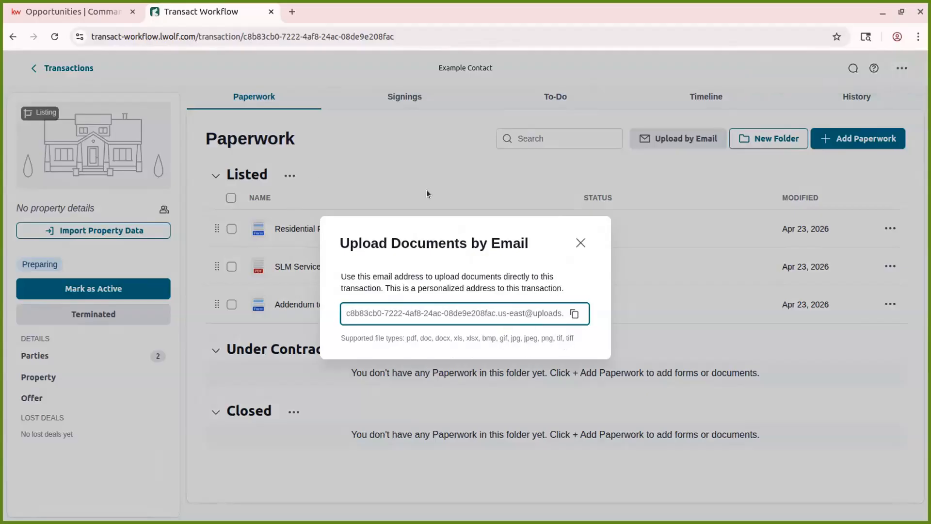
click(582, 242)
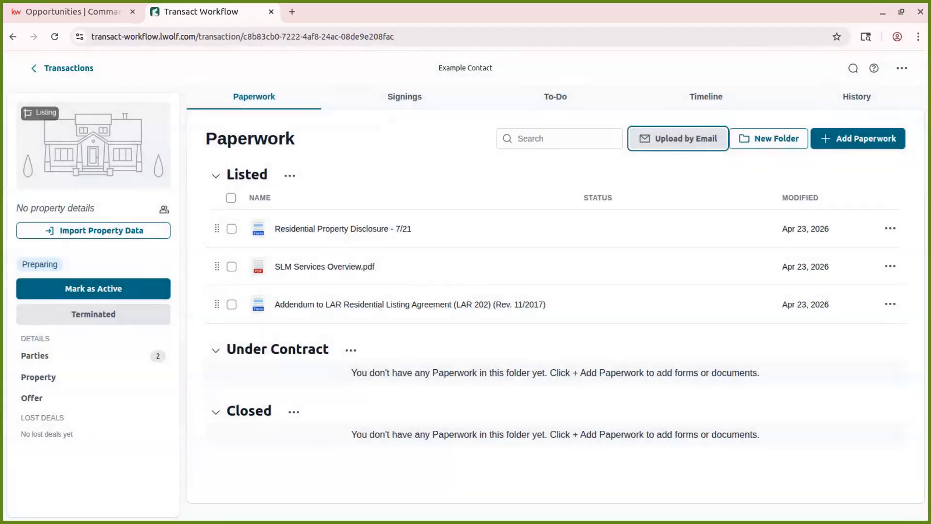